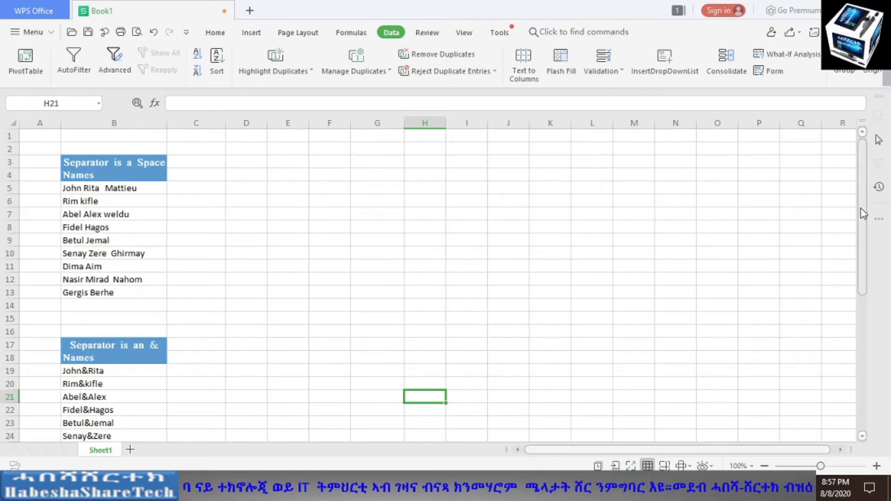
Scroll to the name list and select the space-separated names in B5:B13
scroll(852, 256, down, 2)
scroll(852, 298, down, 2)
scroll(852, 300, down, 1)
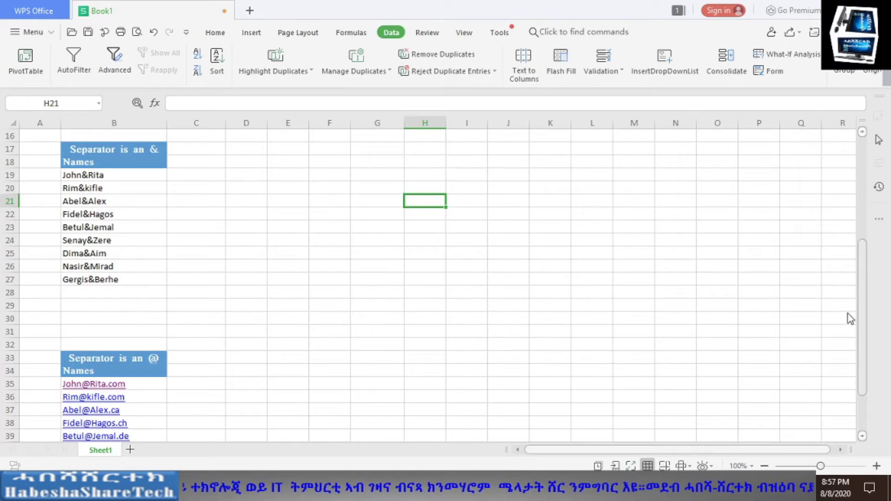
scroll(852, 321, down, 1)
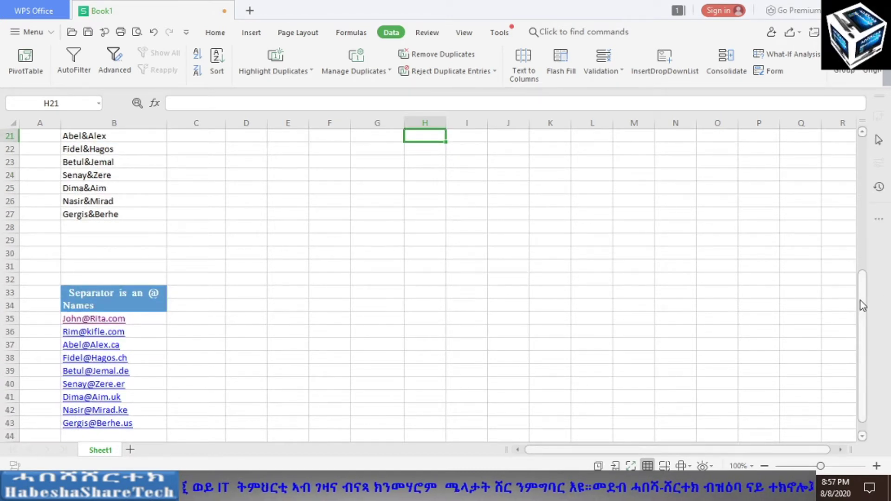
drag(861, 299, 864, 164)
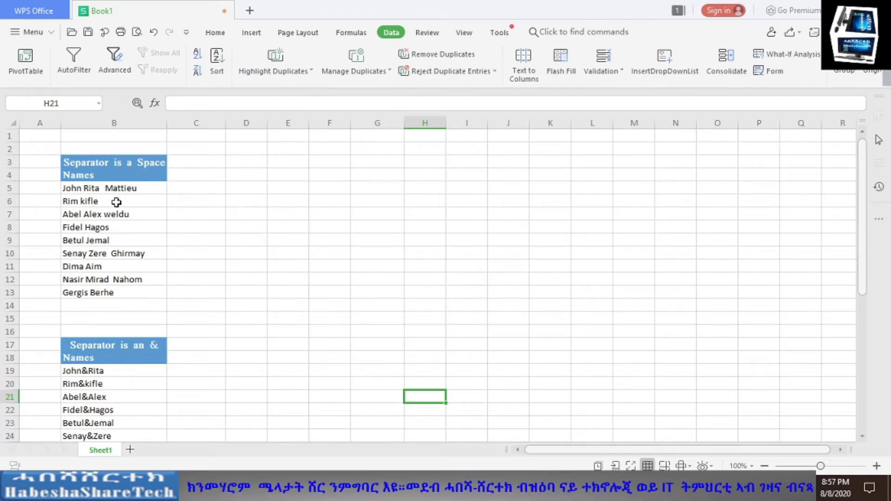
click(129, 187)
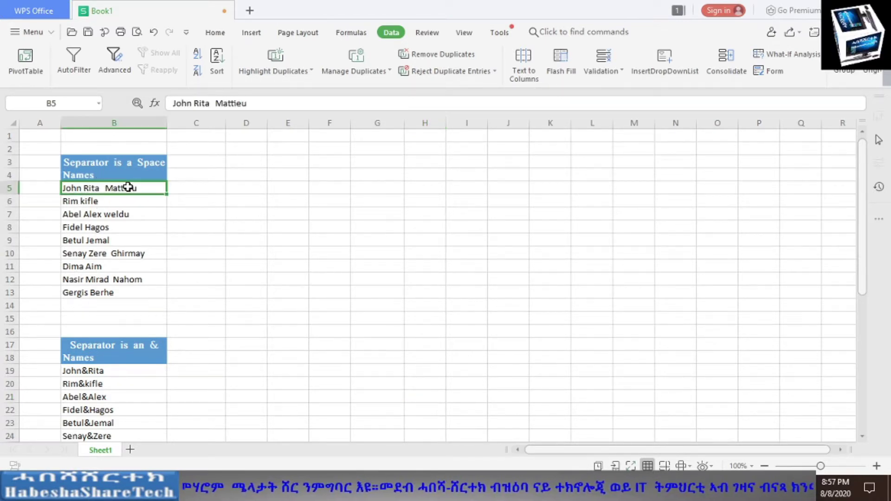
drag(128, 187, 127, 294)
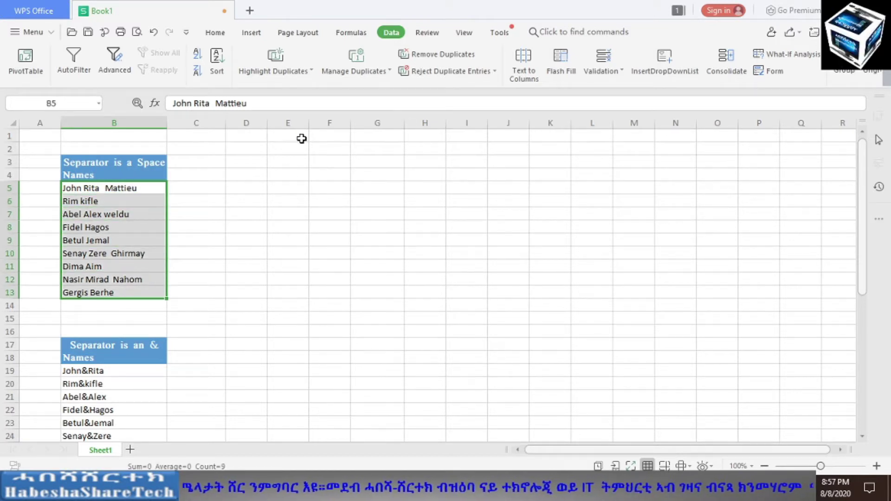
Run Text to Columns as Delimited with Space as the separator, advancing to step 3
click(224, 38)
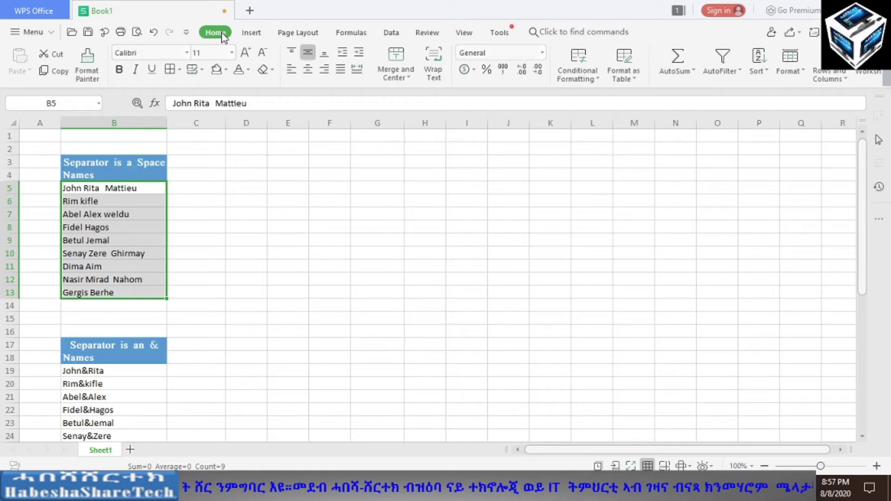
click(390, 33)
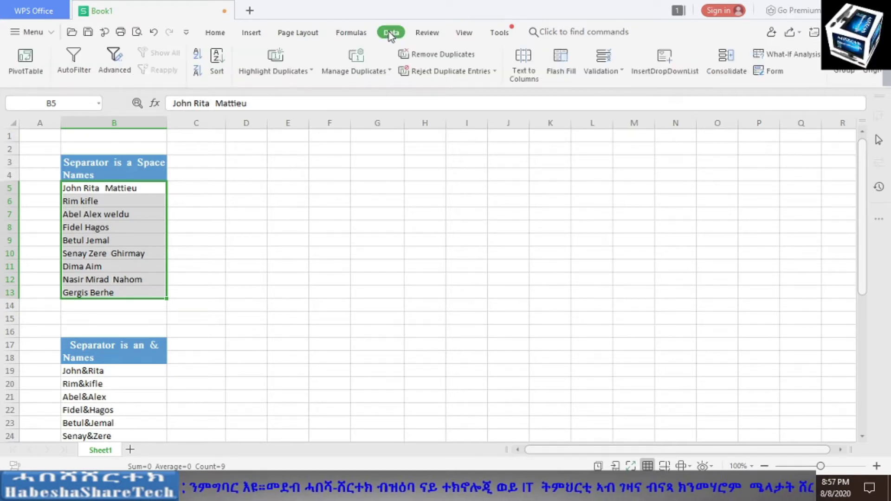
click(526, 67)
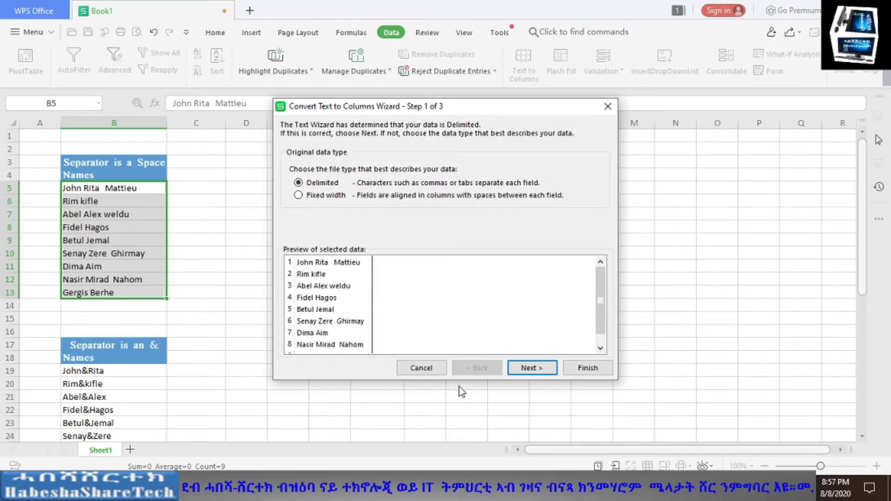
click(531, 371)
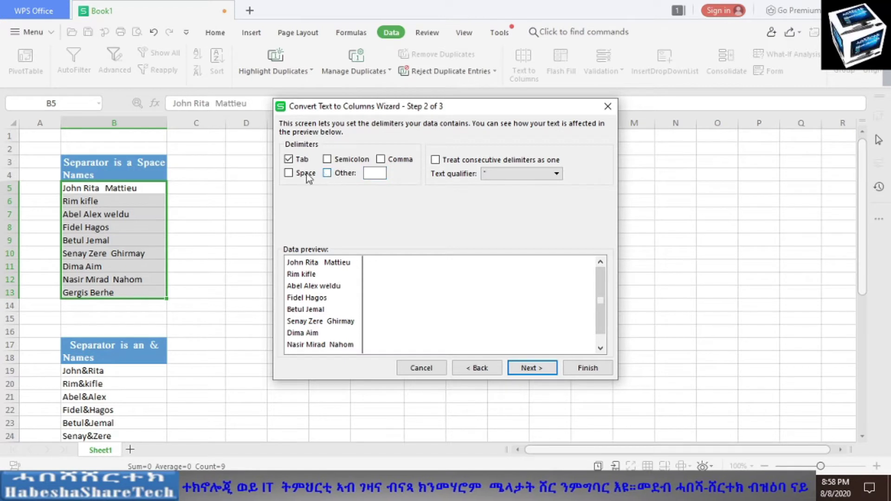
click(288, 173)
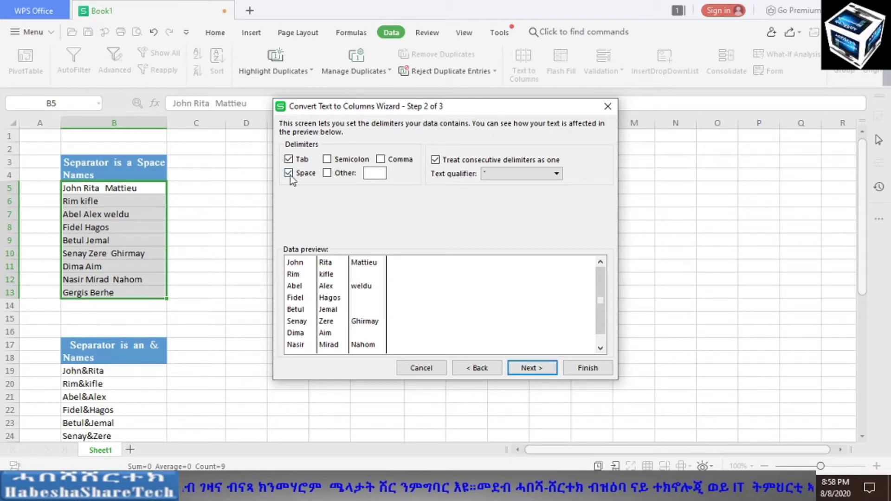
click(522, 368)
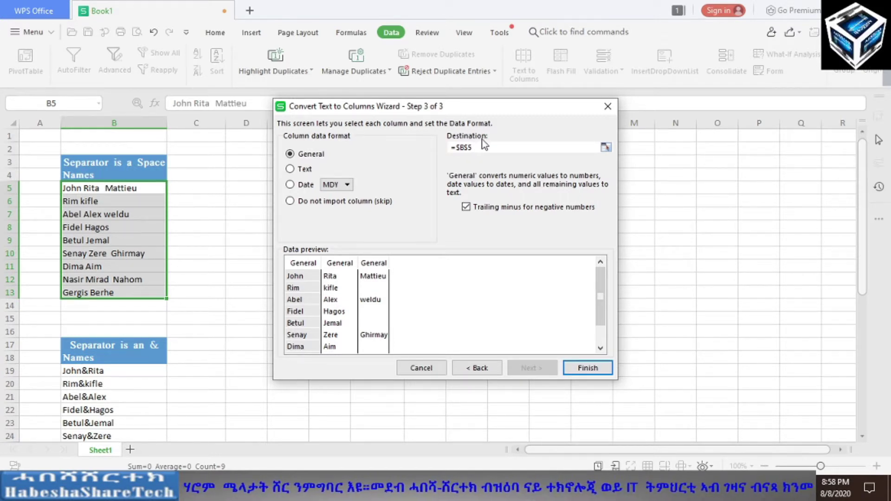
Set the destination to D5 and finish, placing name parts in columns D, E and F
key(BackSpace)
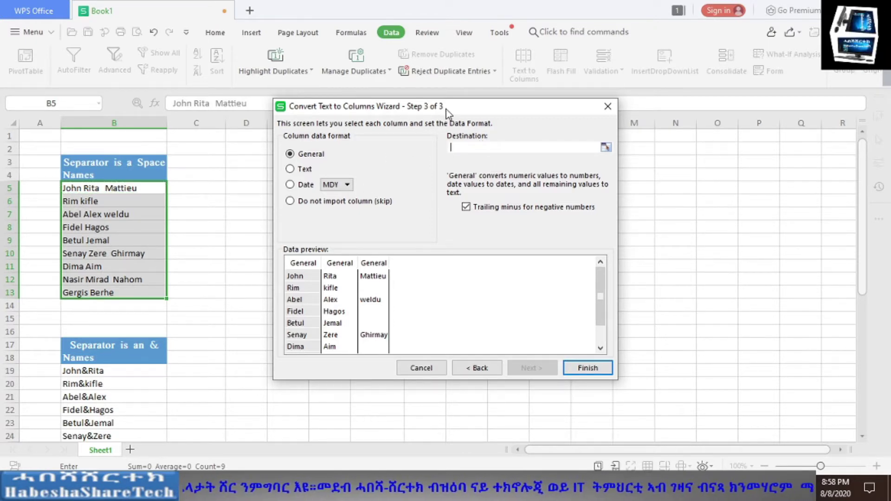
drag(447, 109, 649, 115)
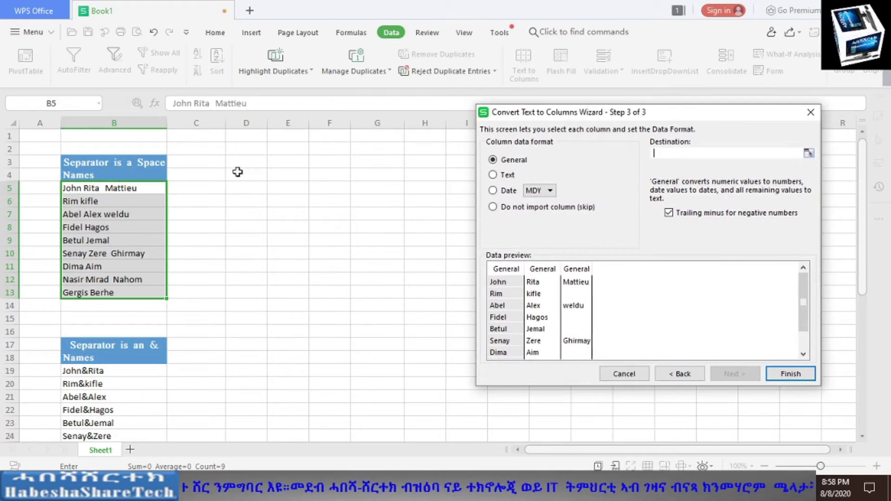
click(246, 189)
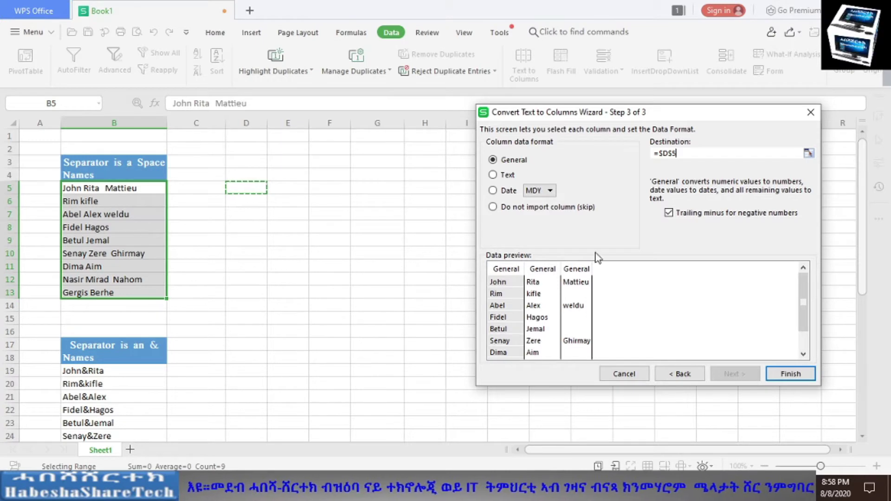
click(796, 375)
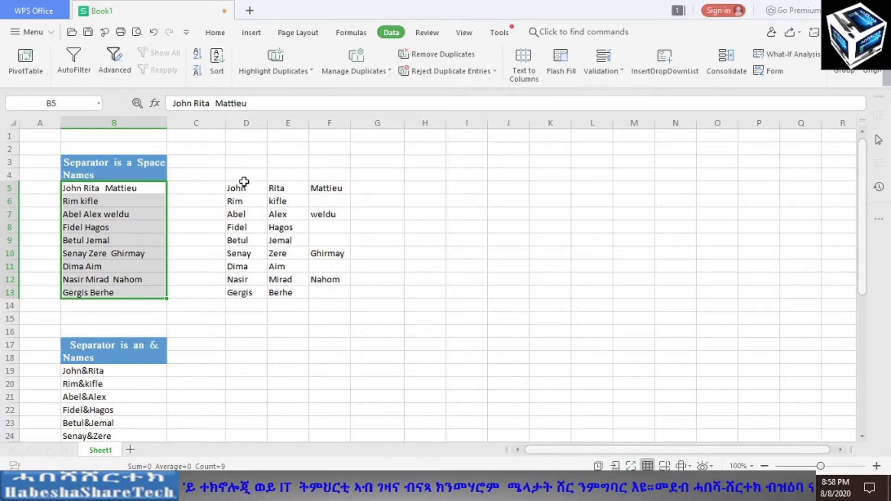
drag(243, 185, 245, 296)
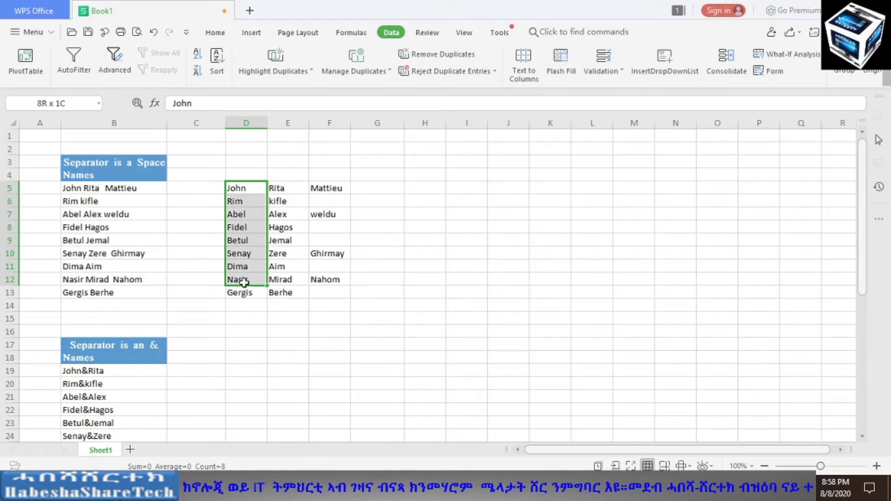
drag(292, 188, 284, 294)
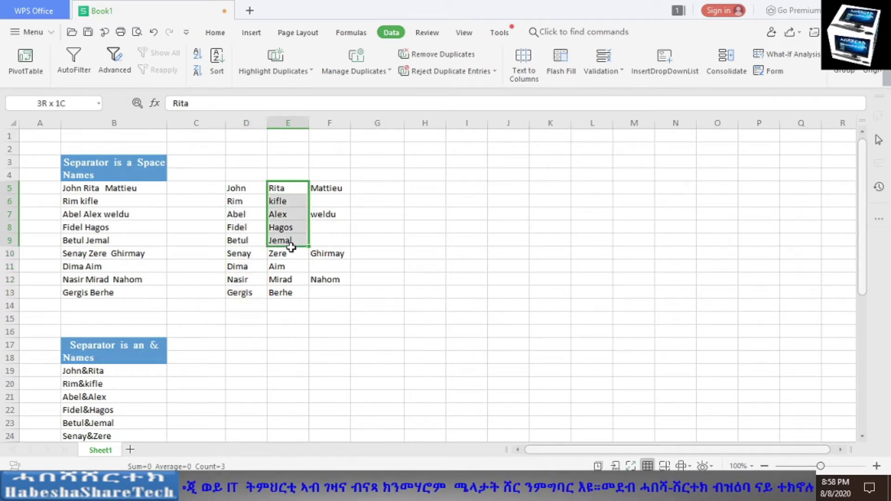
drag(330, 186, 320, 289)
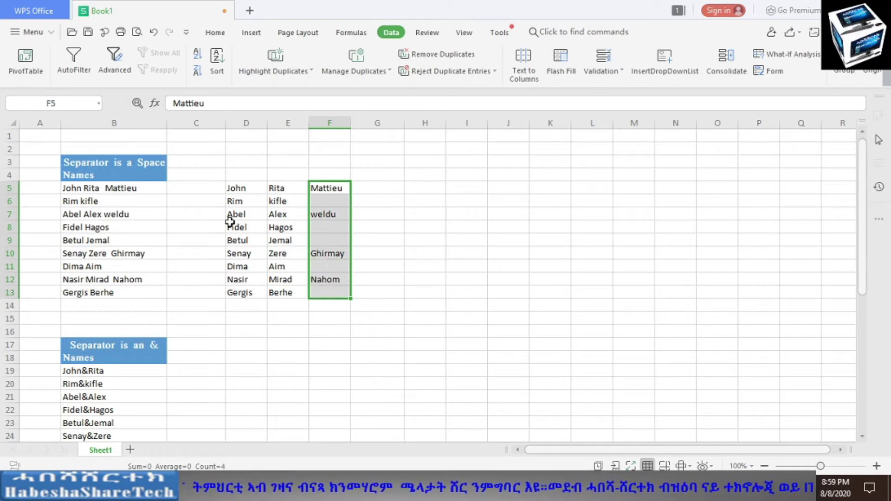
click(246, 188)
click(290, 203)
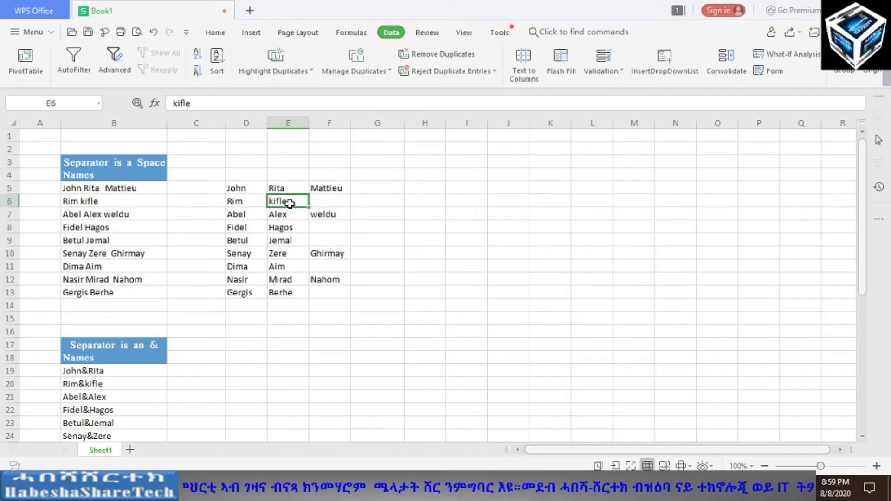
click(327, 204)
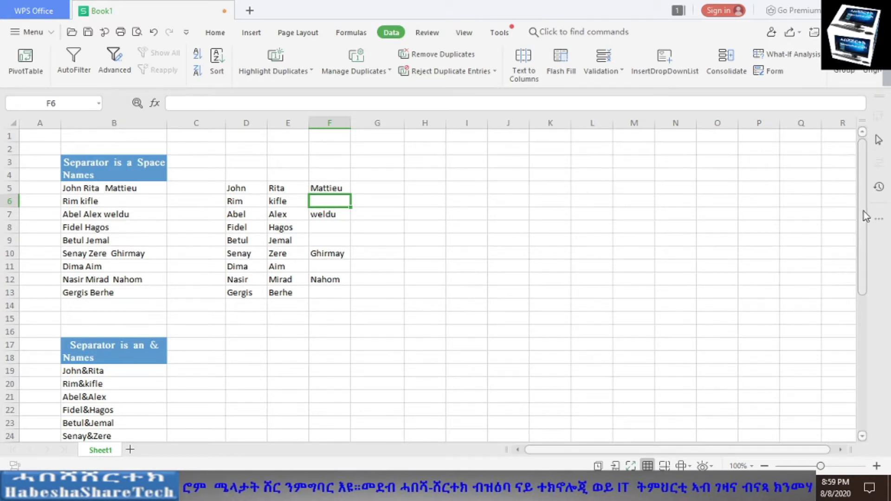
drag(864, 211, 857, 255)
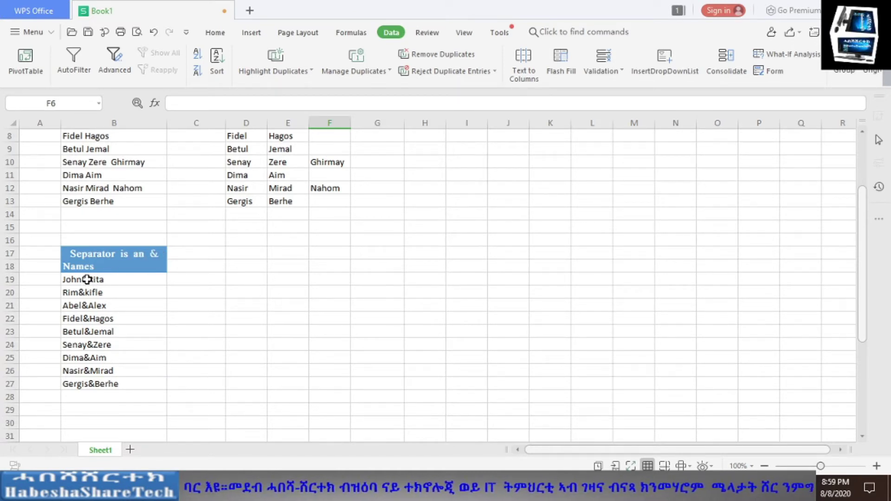
Select the & names in B19:B27 and set Text to Columns to split on & as the Other delimiter
click(87, 279)
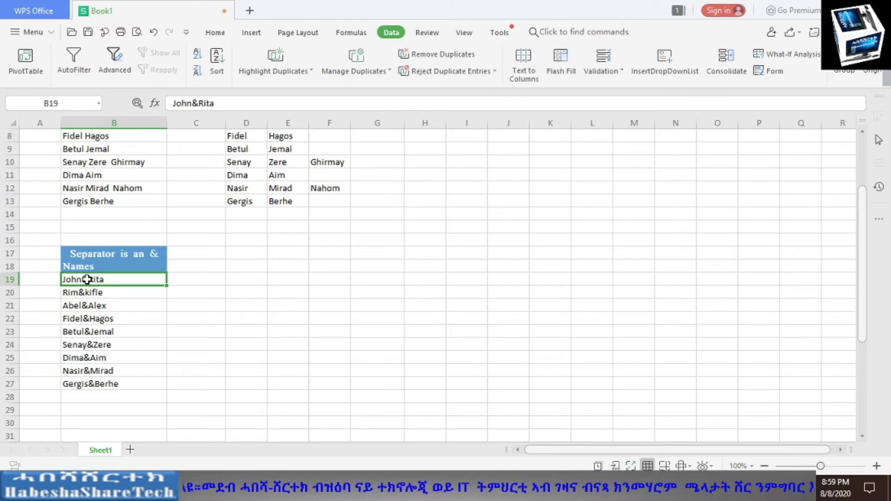
drag(87, 279, 90, 384)
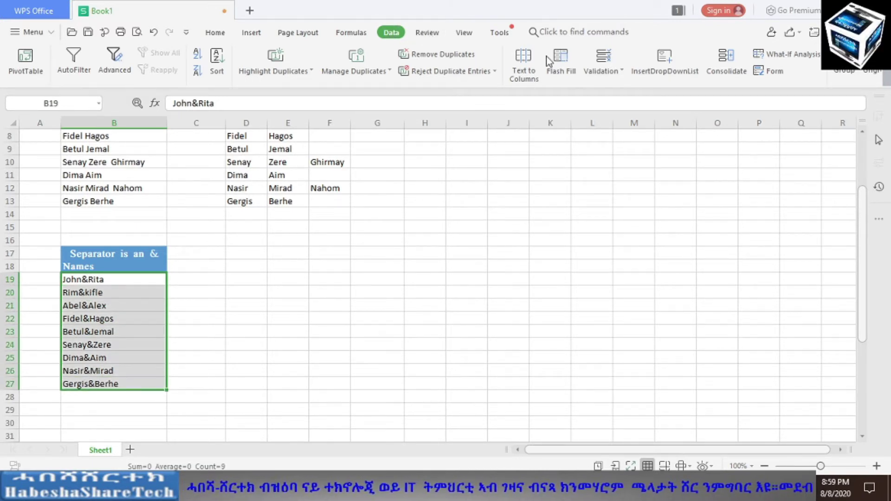
click(519, 68)
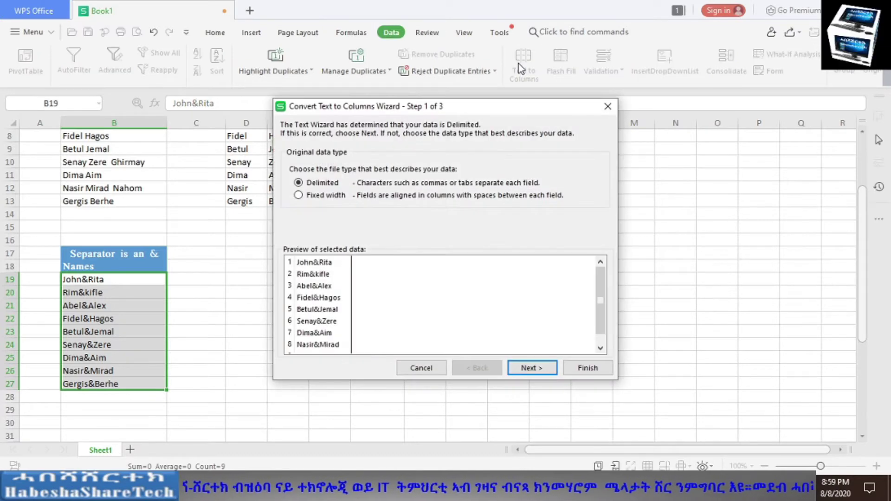
click(534, 369)
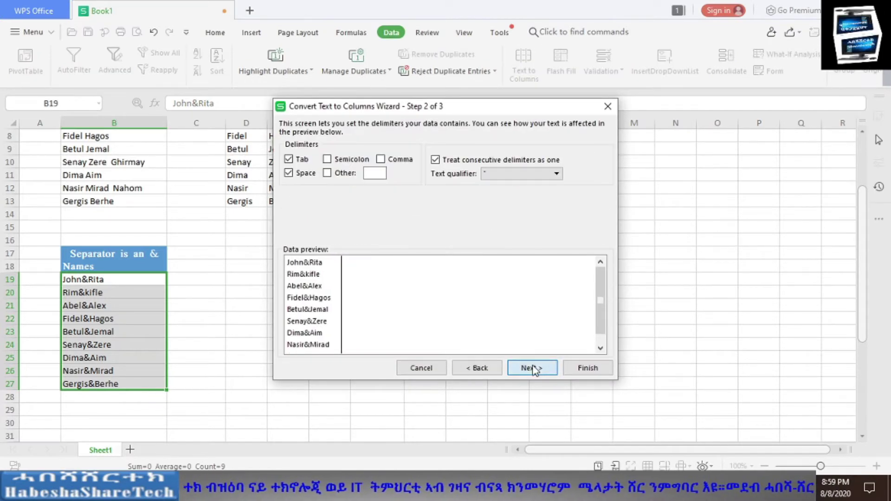
click(499, 368)
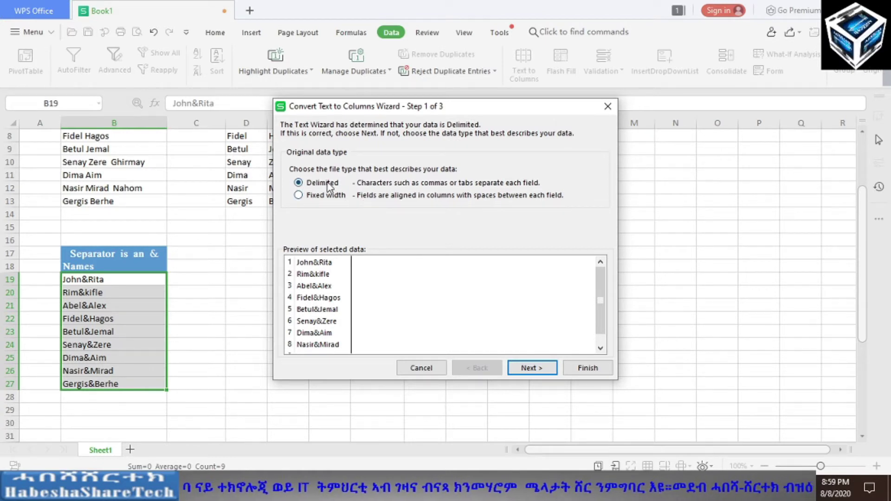
click(533, 369)
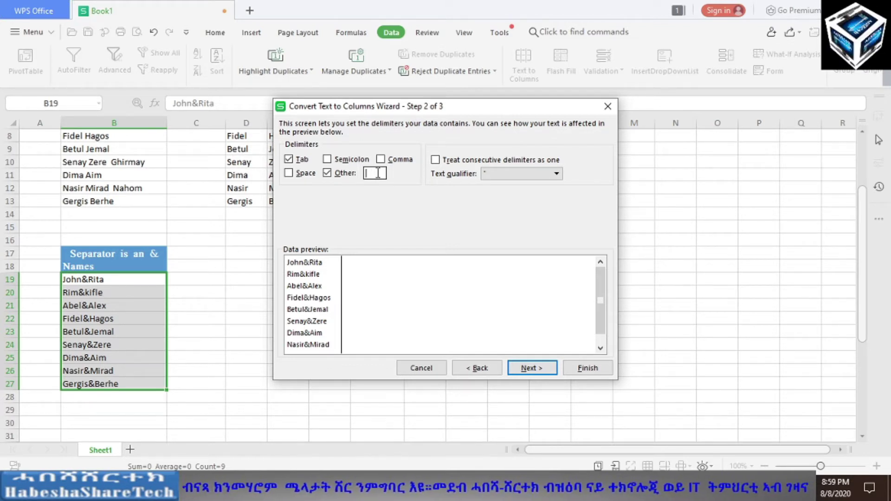
text(&)
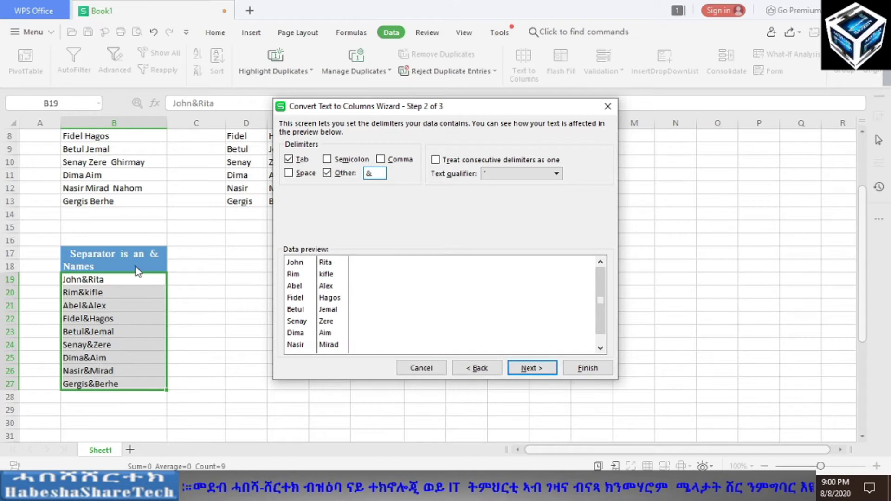
Set the destination to D19 and finish, filling first and second names into columns D and E
click(538, 368)
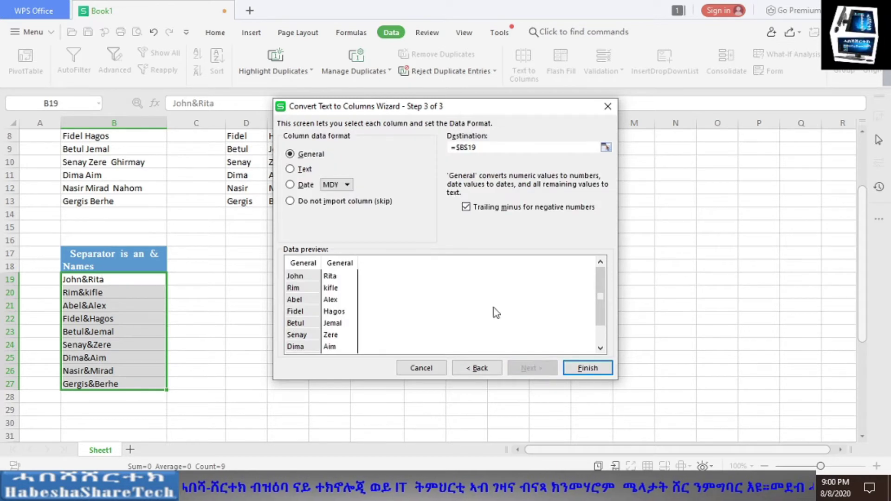
drag(463, 107, 650, 86)
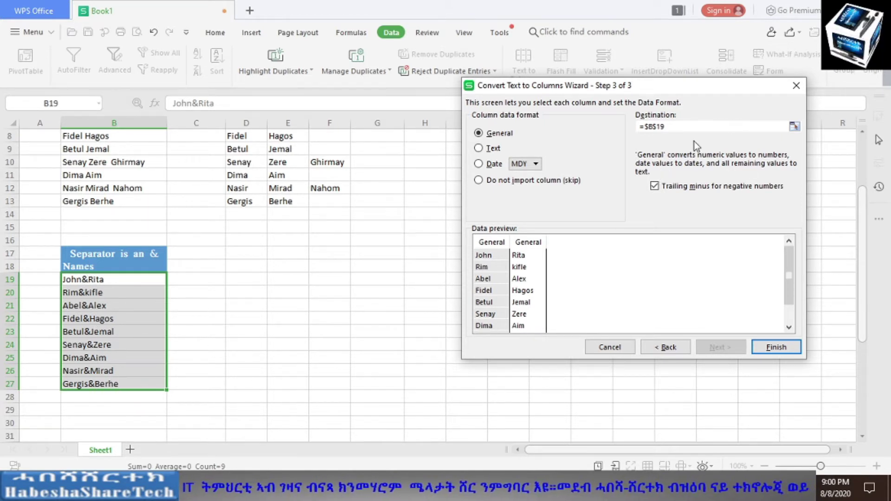
click(684, 123)
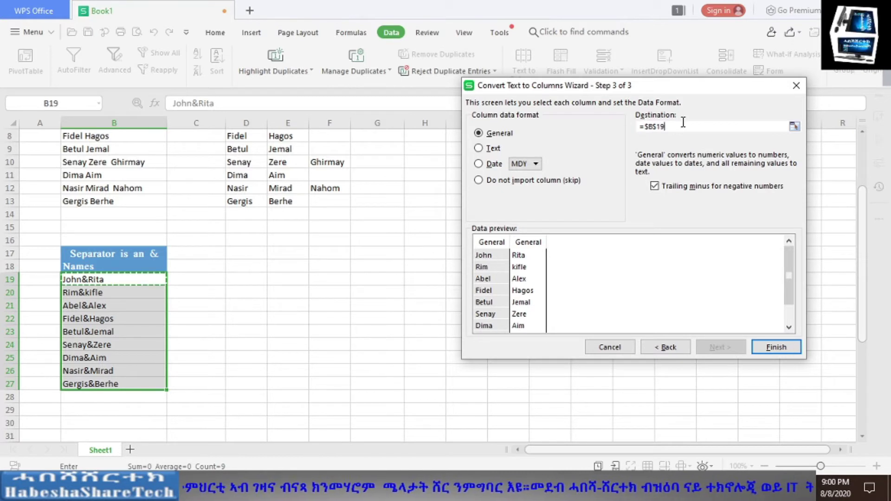
key(BackSpace)
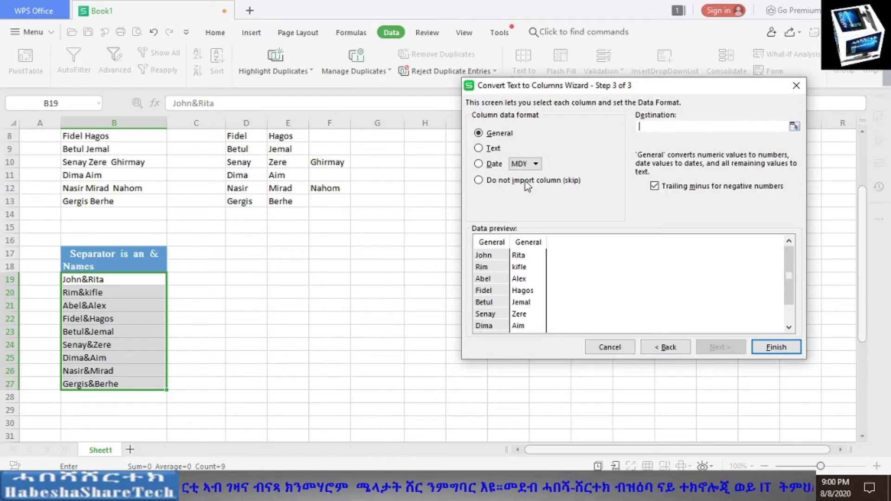
click(245, 282)
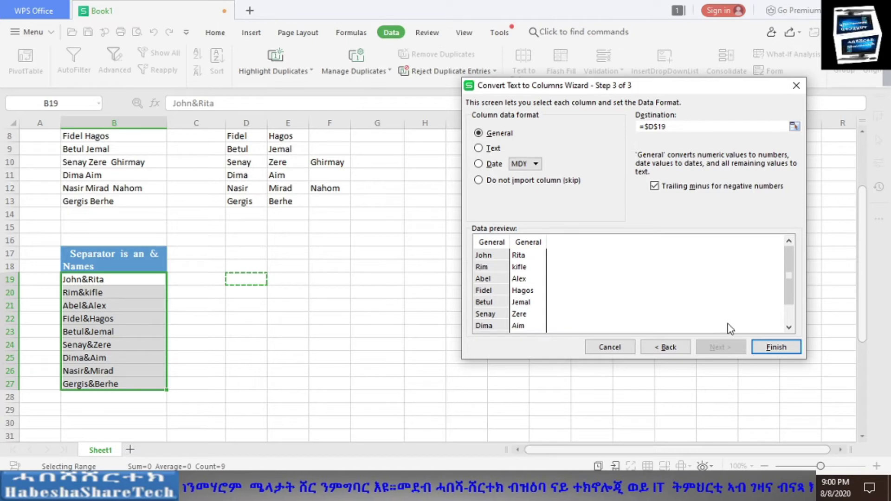
click(776, 347)
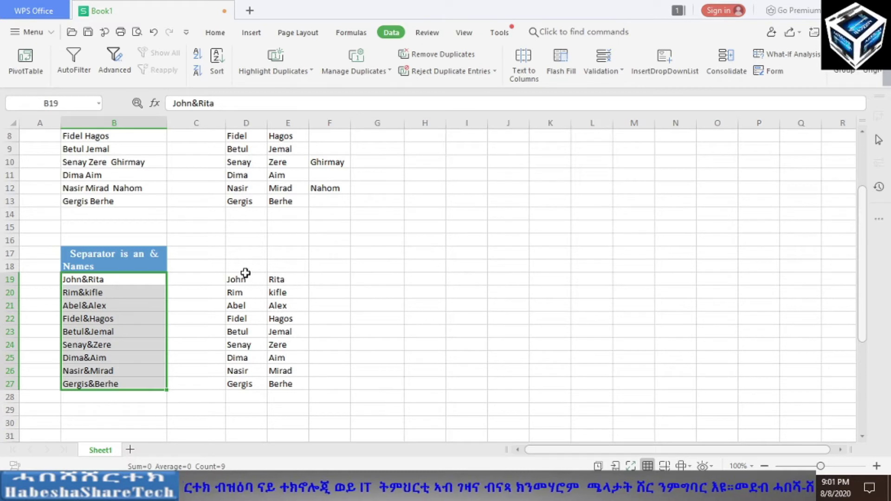
Review the split names in D19:D27 and E19:E27, then scroll down to the @ entries
drag(244, 277, 243, 356)
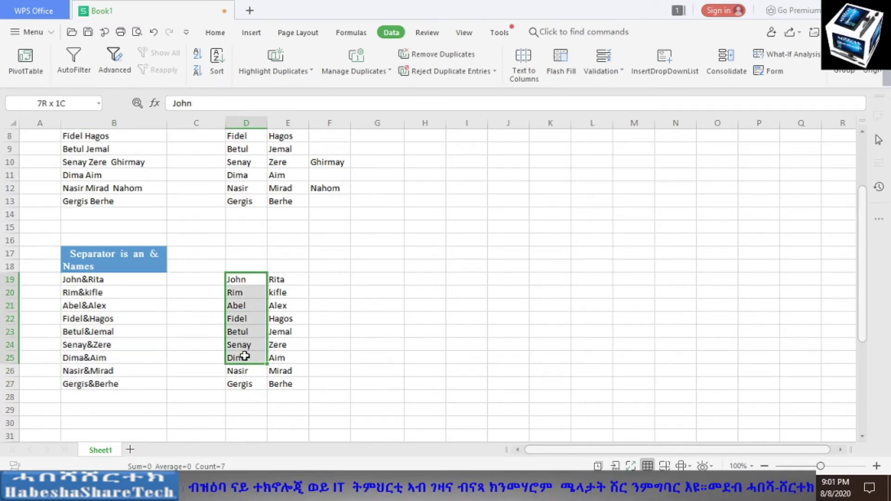
click(240, 280)
drag(242, 293, 241, 381)
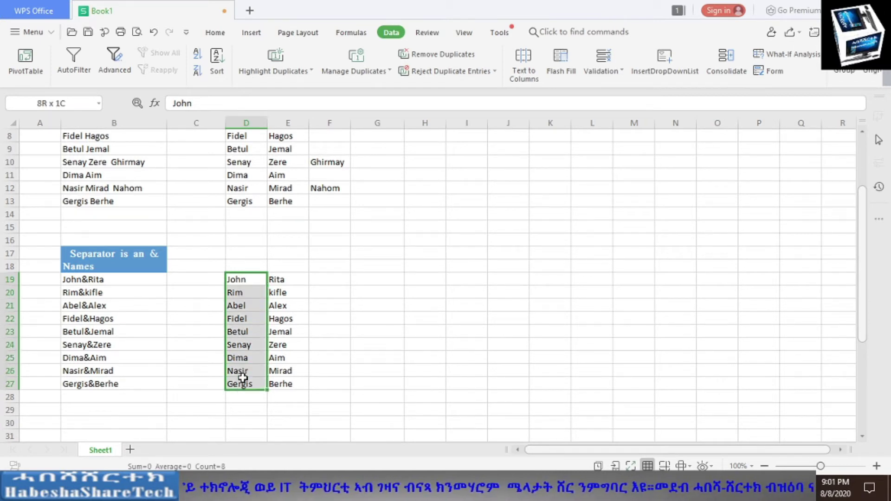
drag(283, 281, 285, 382)
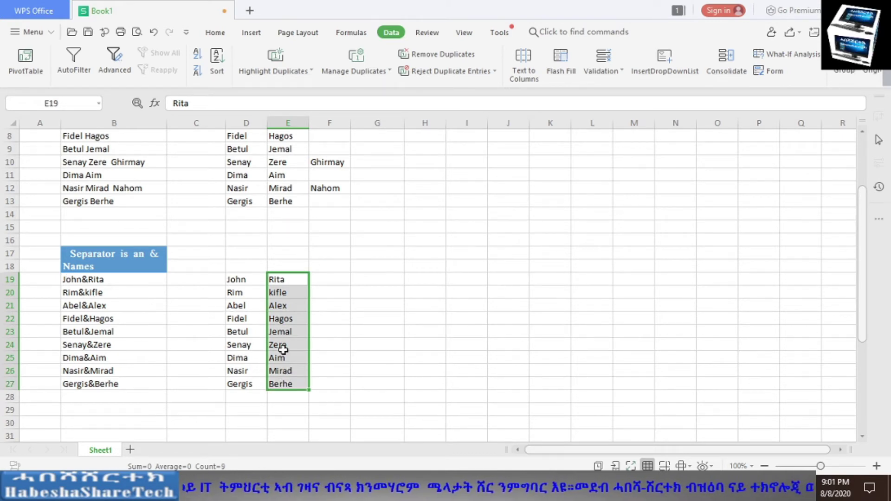
click(420, 307)
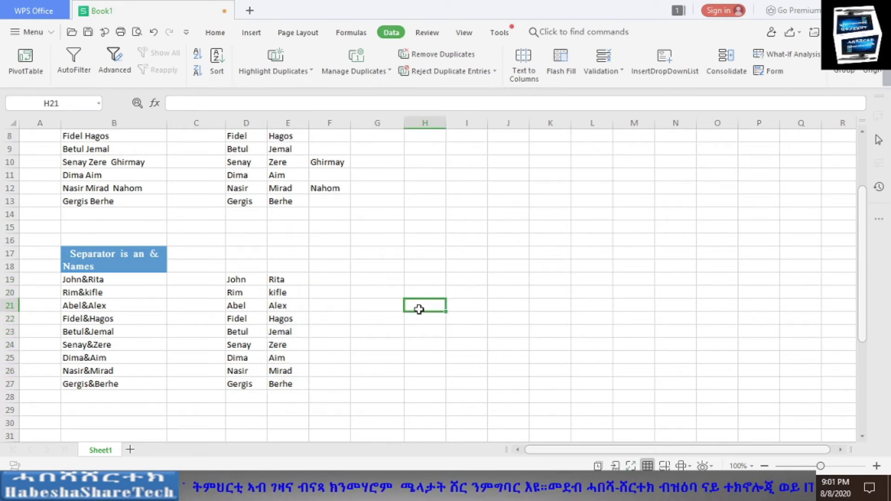
drag(862, 262, 858, 352)
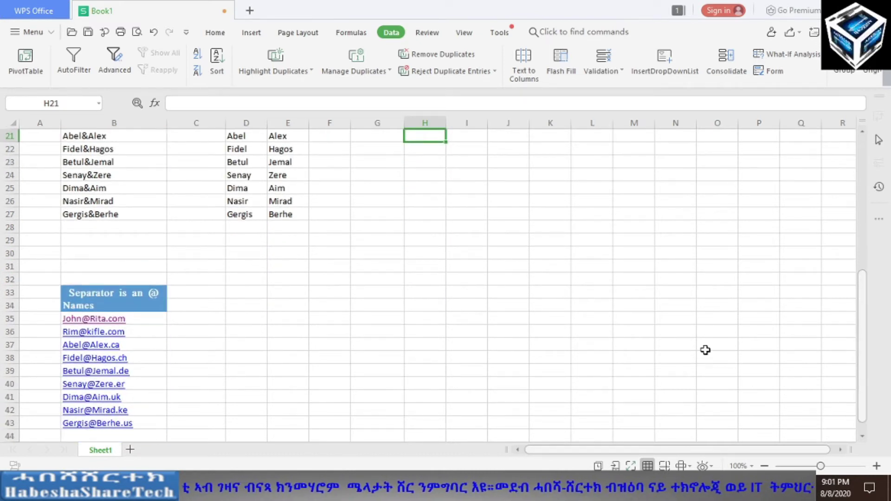
Select B35:B43 and set Text to Columns to split on @ instead of &
click(131, 319)
drag(131, 319, 128, 424)
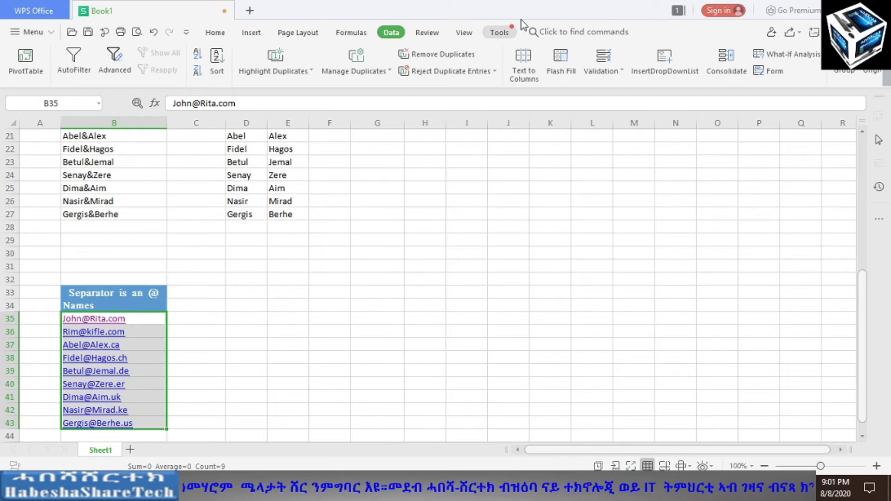
click(216, 32)
click(391, 32)
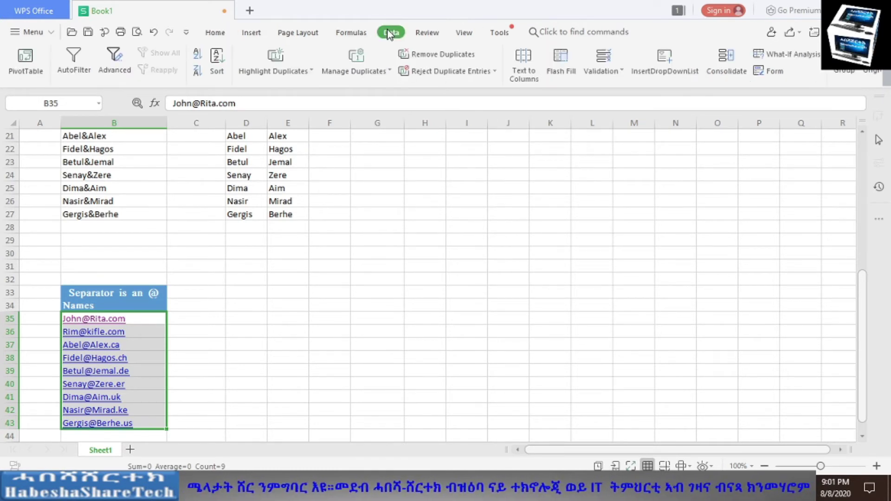
click(528, 68)
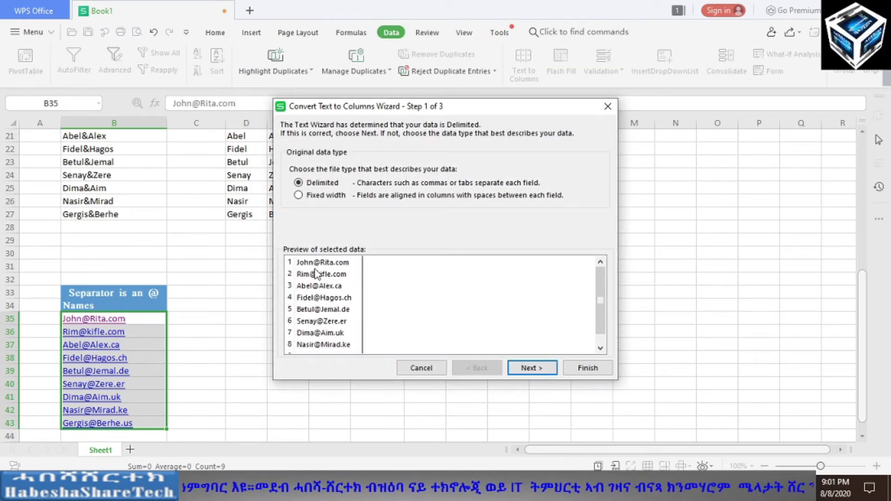
click(534, 368)
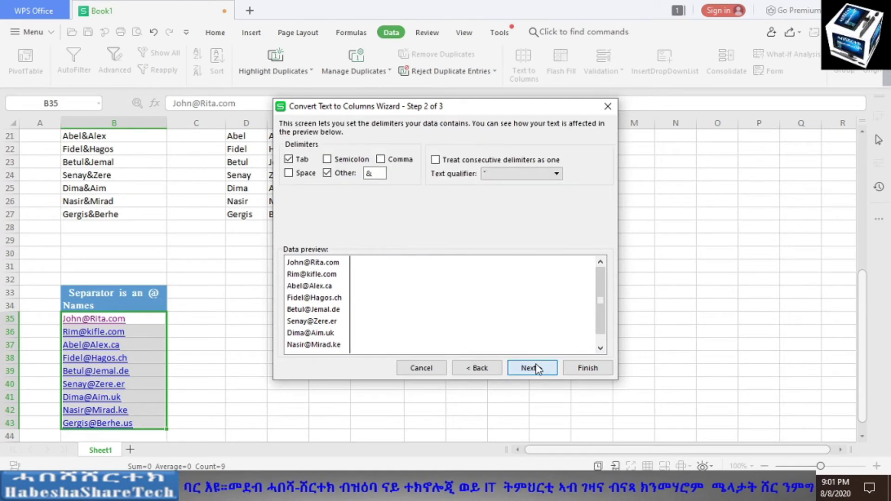
click(327, 173)
click(380, 173)
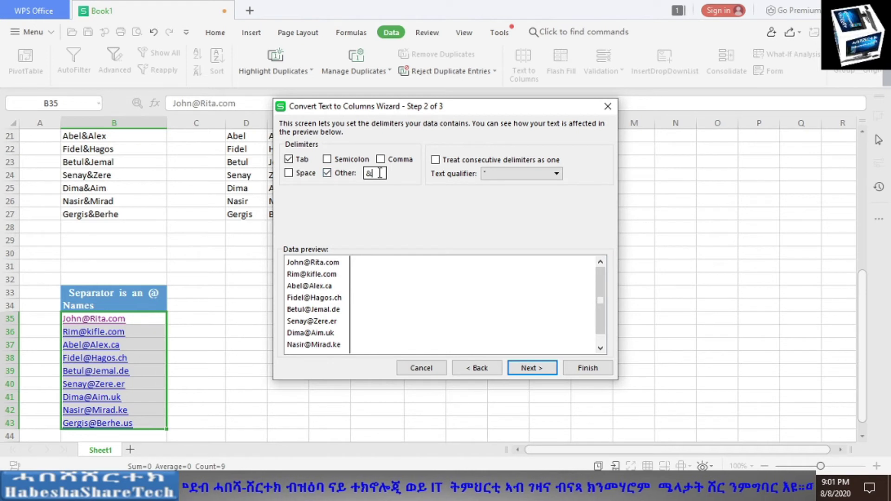
key(BackSpace)
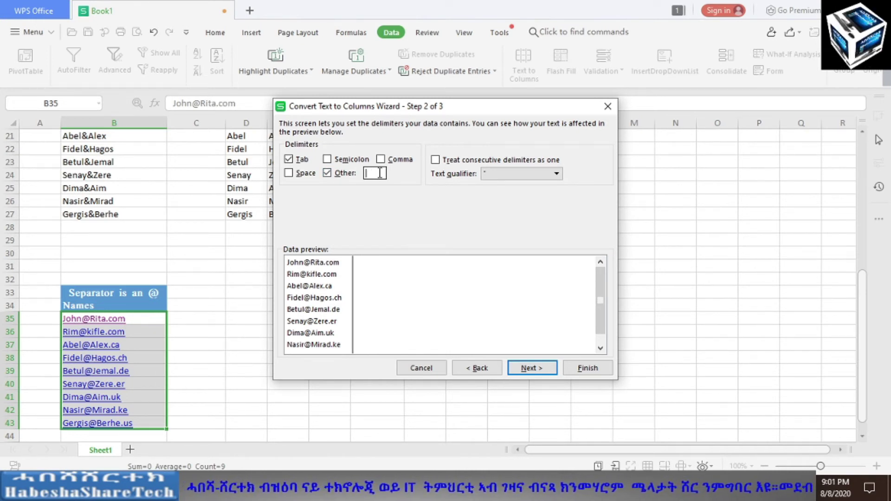
text(@)
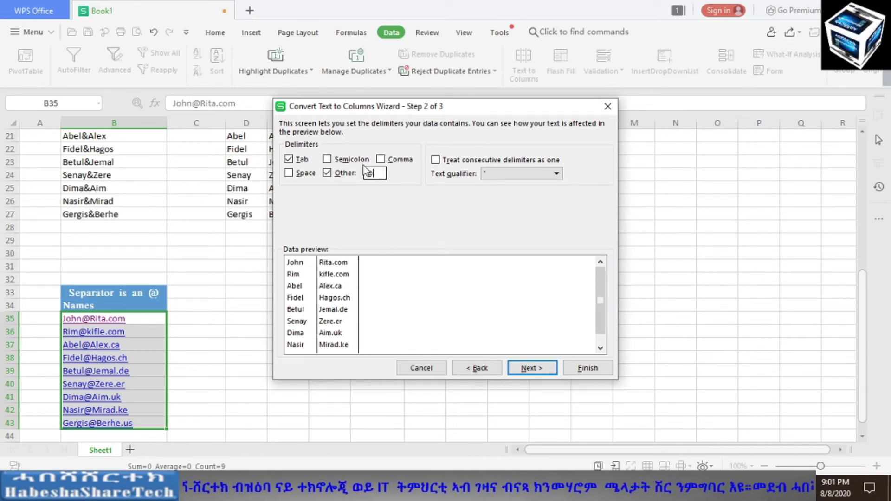
Set the destination to $D$35 and finish, putting names in column D and domains in E
click(533, 368)
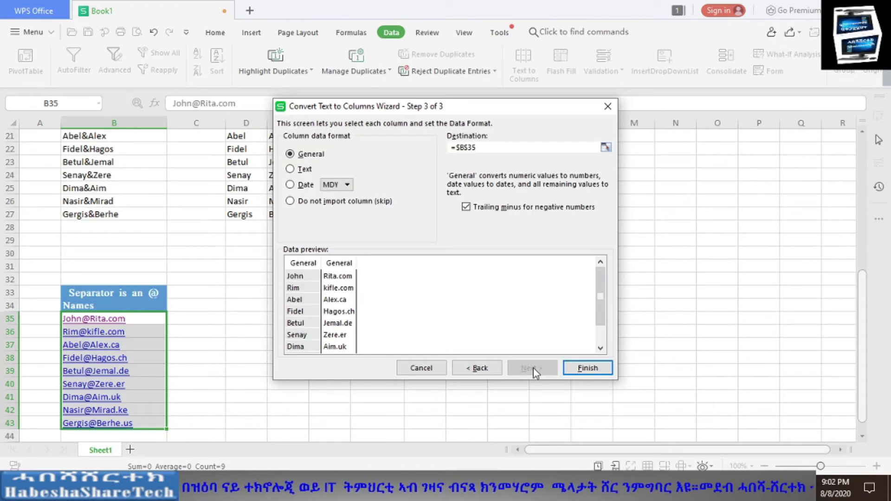
click(493, 147)
key(BackSpace)
key(BackSpace)
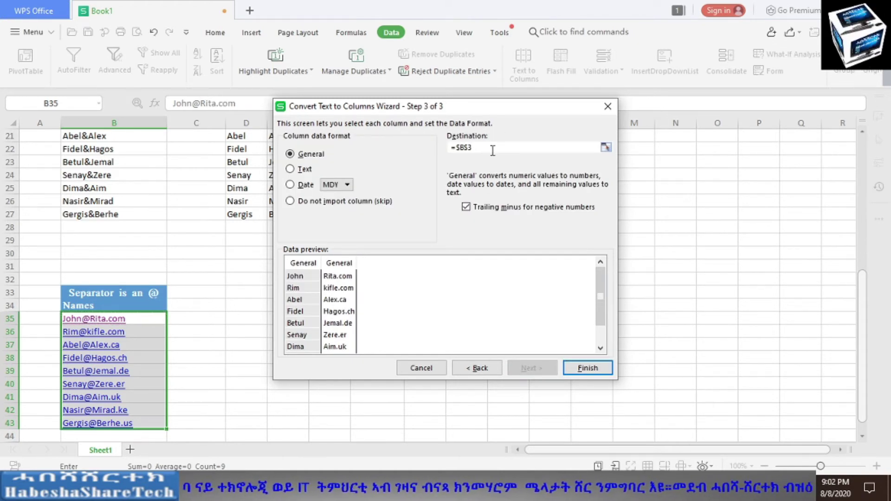
key(BackSpace)
key(BackSpace)
key(BackSpace)
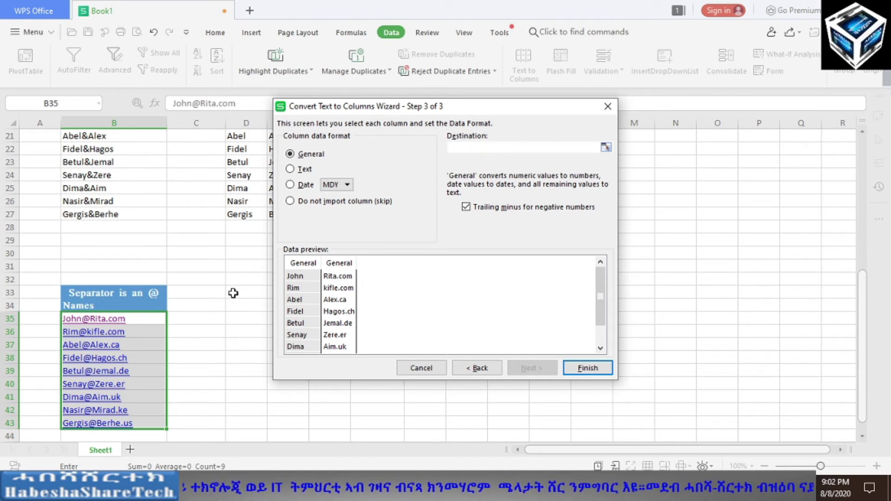
click(240, 318)
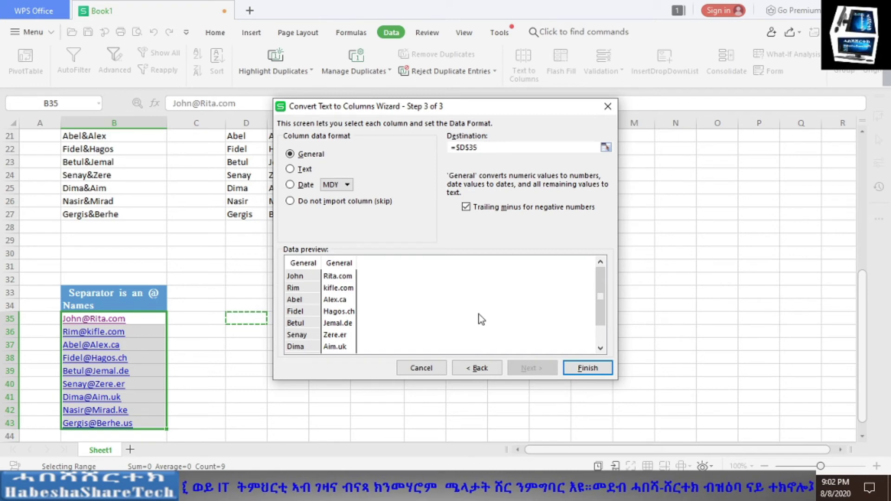
drag(441, 108, 657, 103)
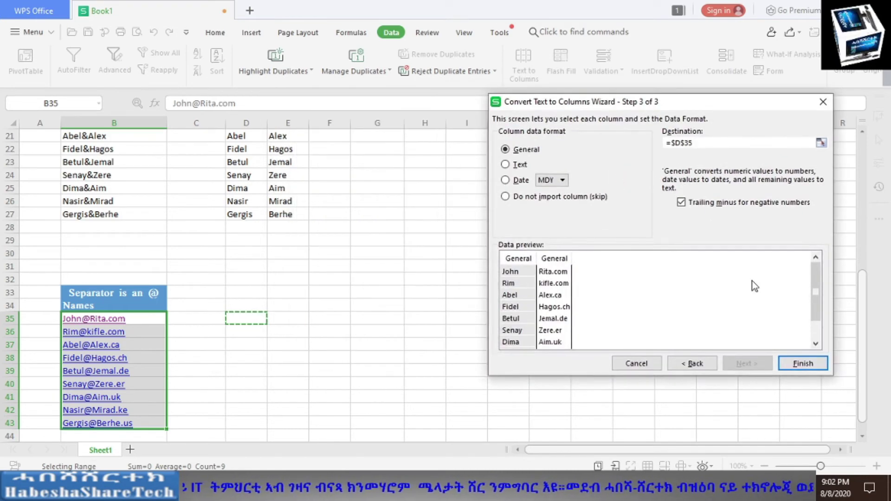
click(798, 365)
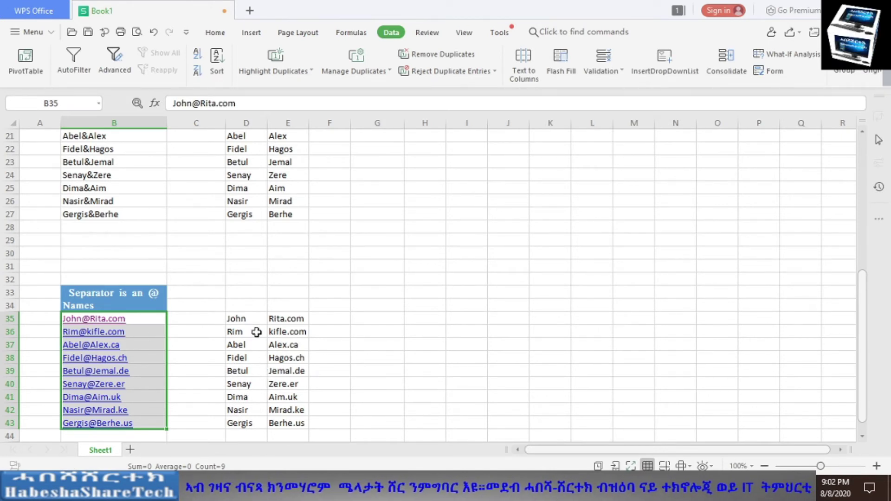
Check the split @ results in D35:D43 and E35:E43
drag(243, 319, 245, 423)
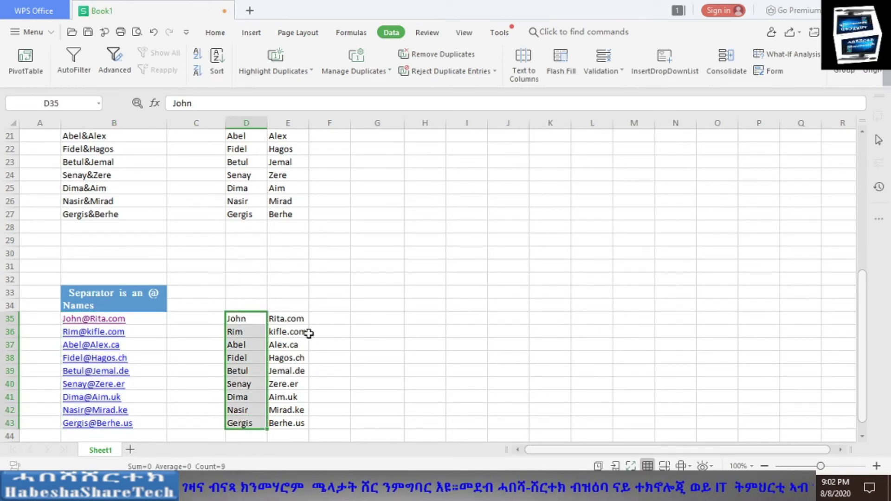
drag(299, 317, 293, 424)
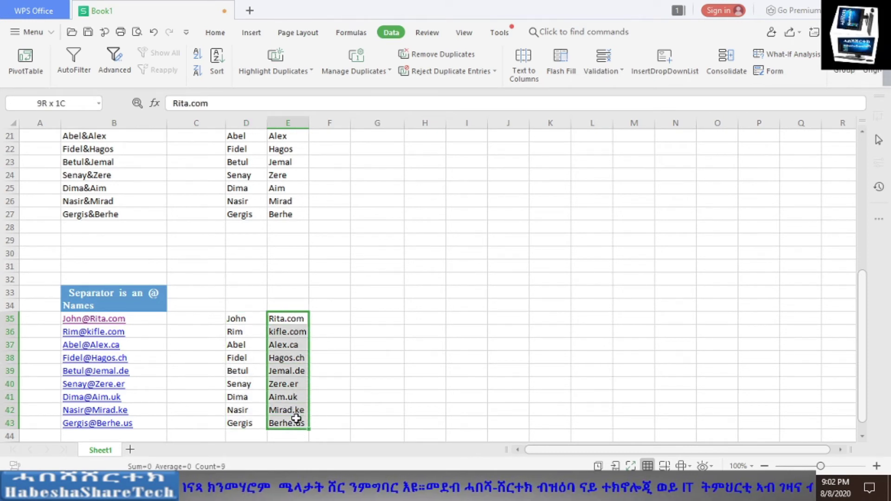
click(381, 315)
mouse_move(862, 282)
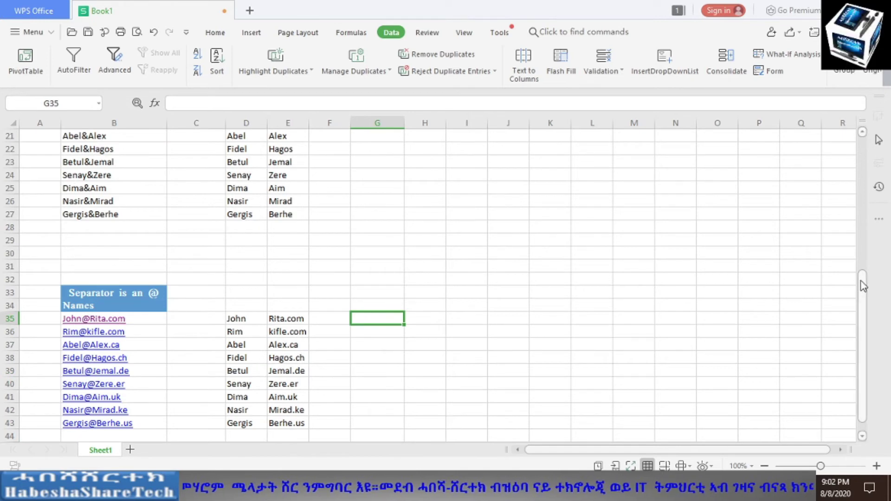
drag(863, 285, 822, 98)
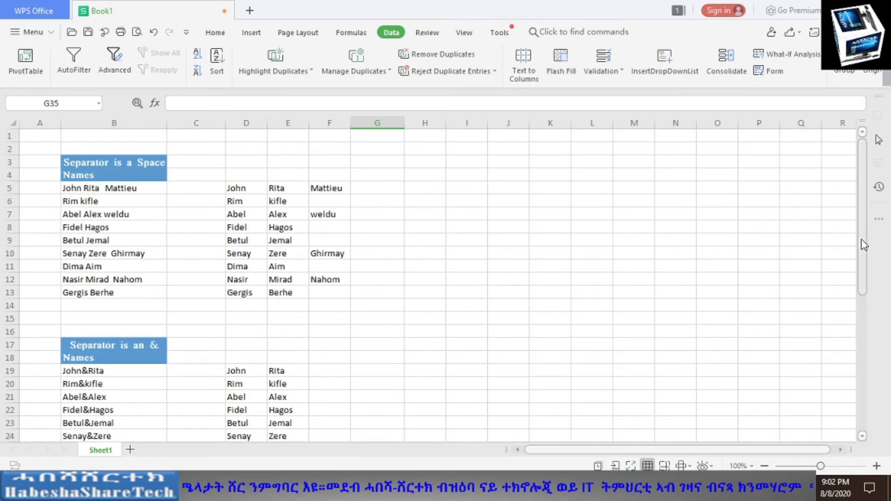
drag(862, 240, 858, 390)
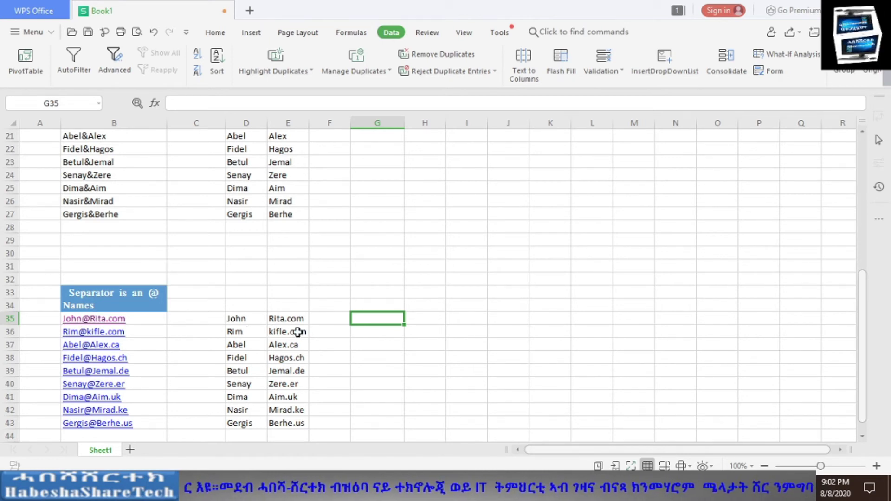
drag(288, 319, 293, 423)
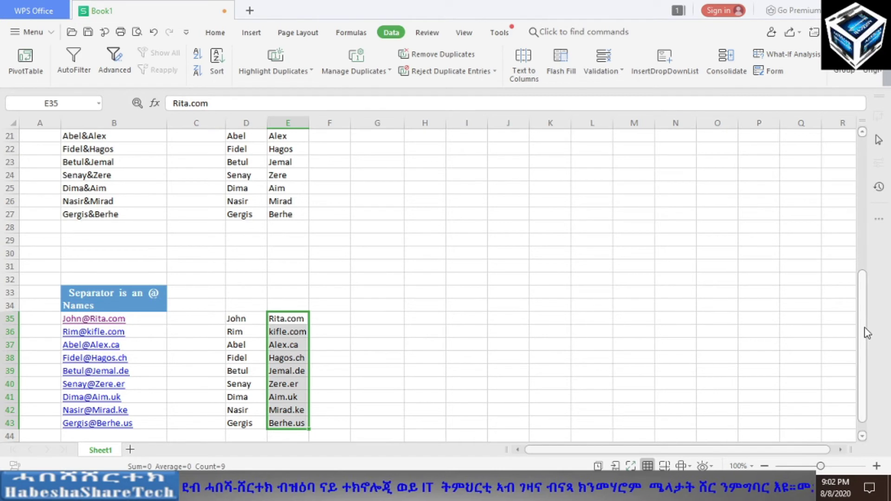
Scroll back to the top and select the space-separated names in B5:B13
drag(863, 332, 850, 151)
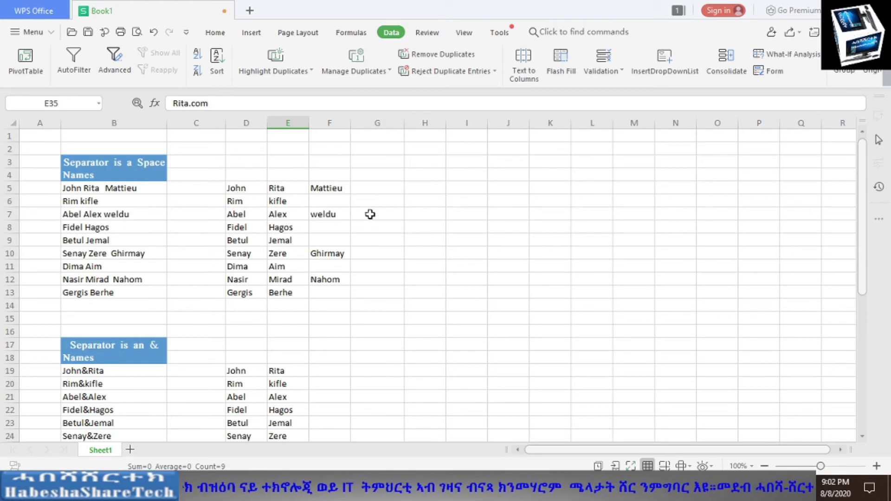
click(415, 186)
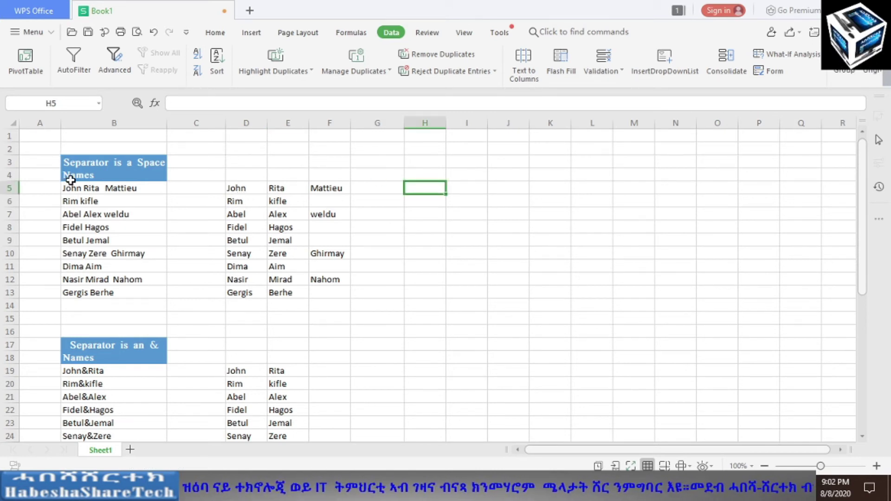
drag(76, 185, 96, 298)
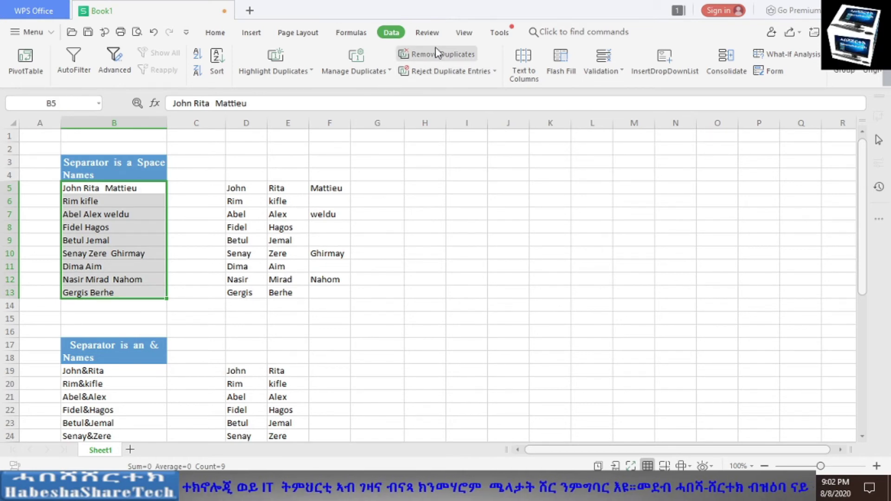
Start Text to Columns as Fixed width with column breaks at 2, 4, 10 and 15
click(524, 69)
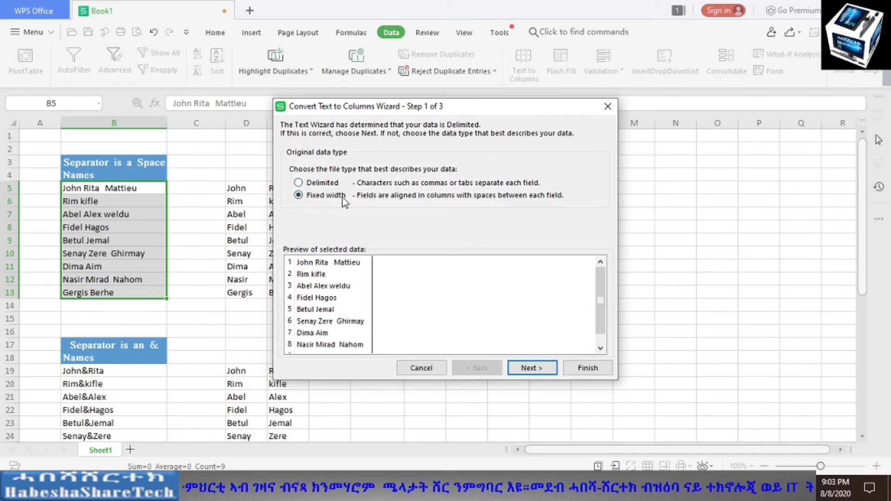
click(531, 369)
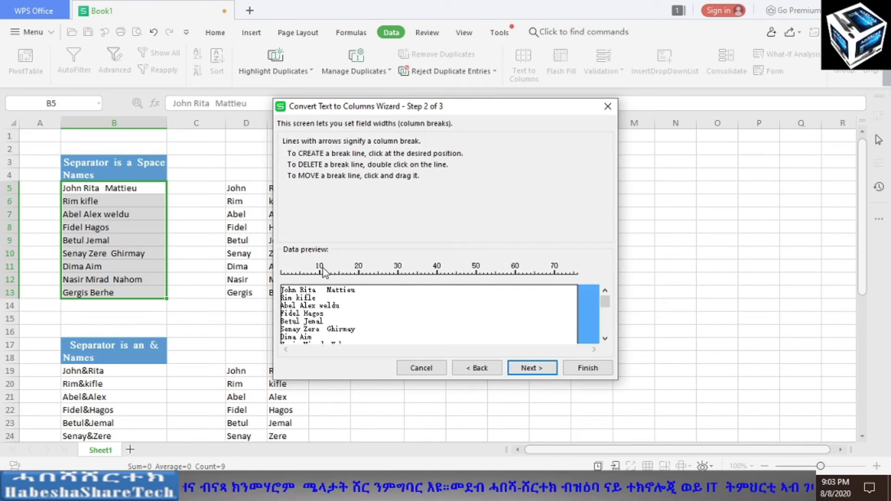
click(298, 275)
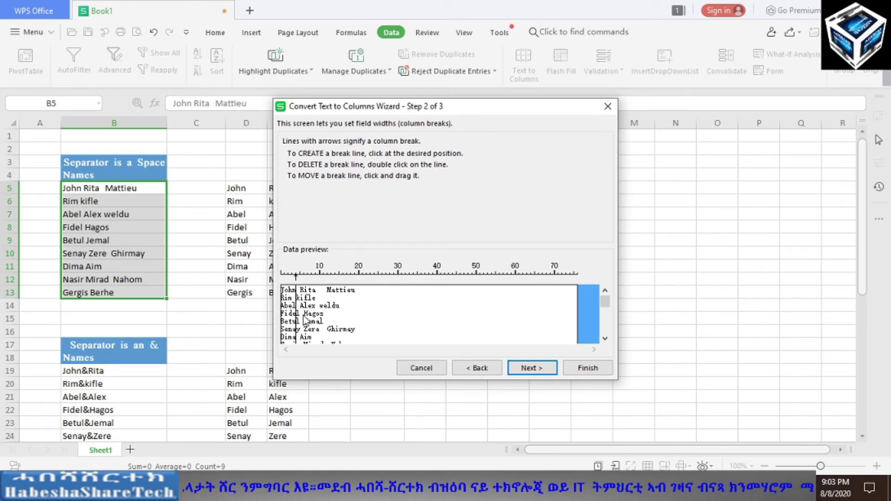
click(288, 275)
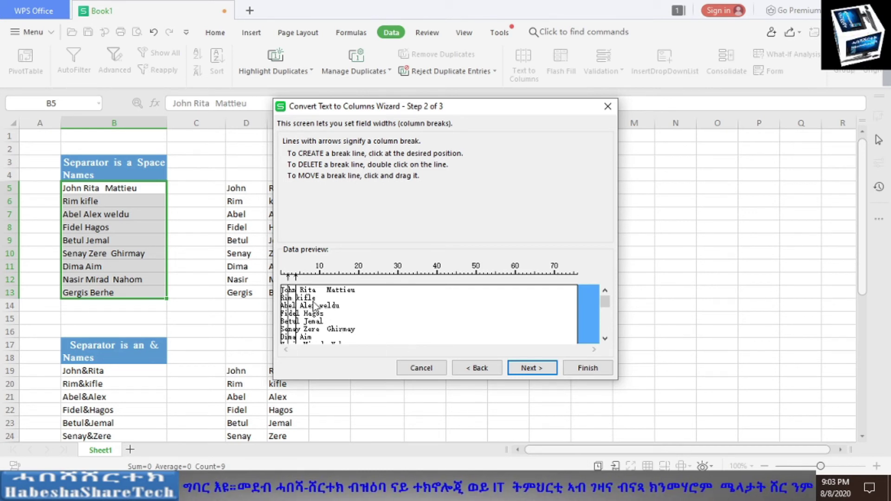
click(320, 275)
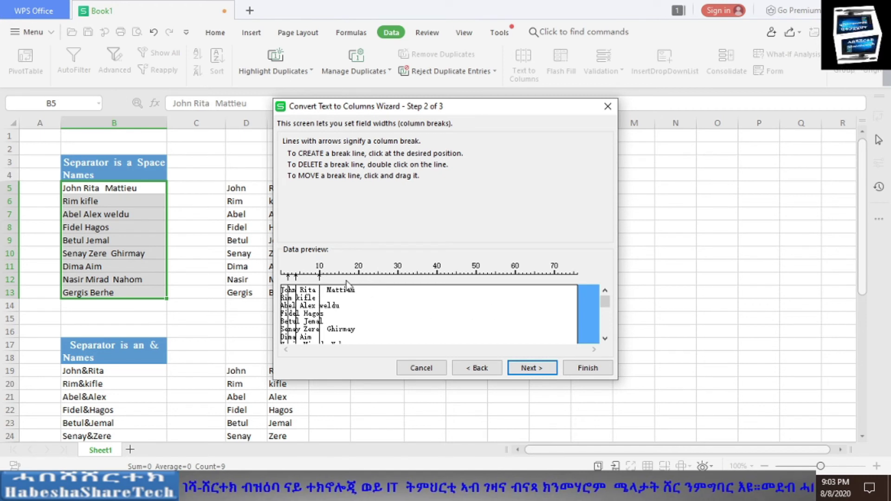
click(339, 276)
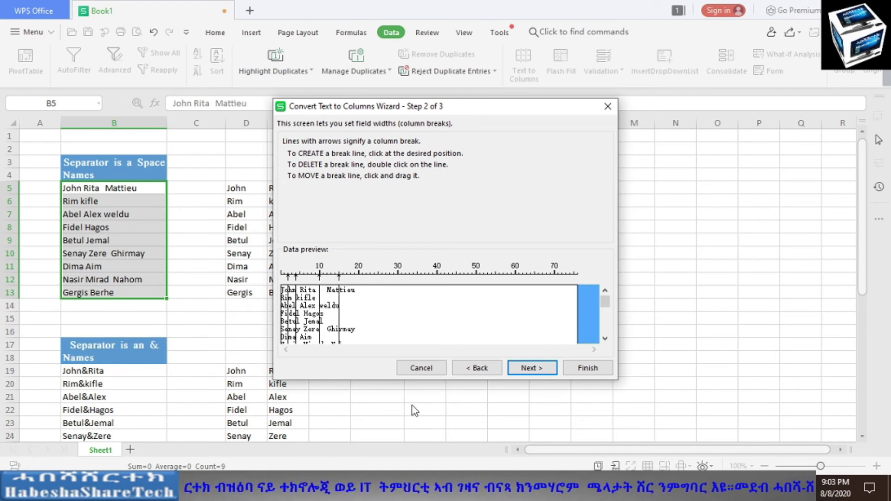
Set the split output destination to $I$5
click(537, 369)
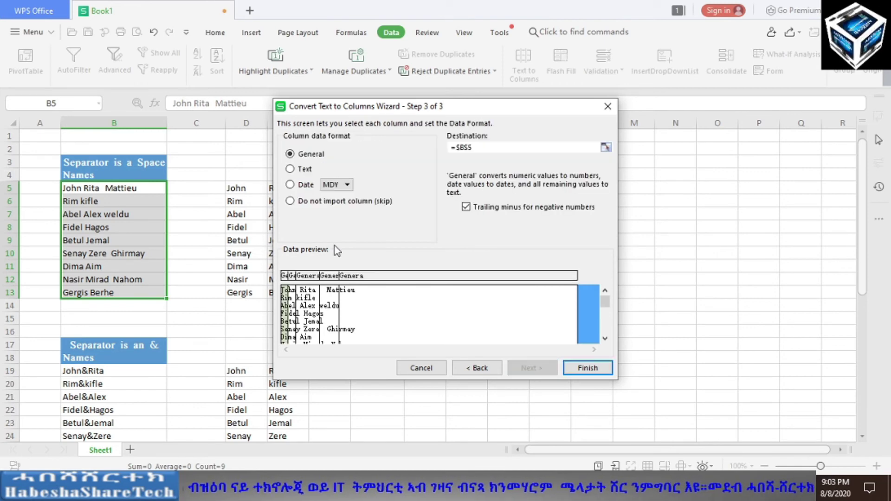
drag(405, 105, 633, 130)
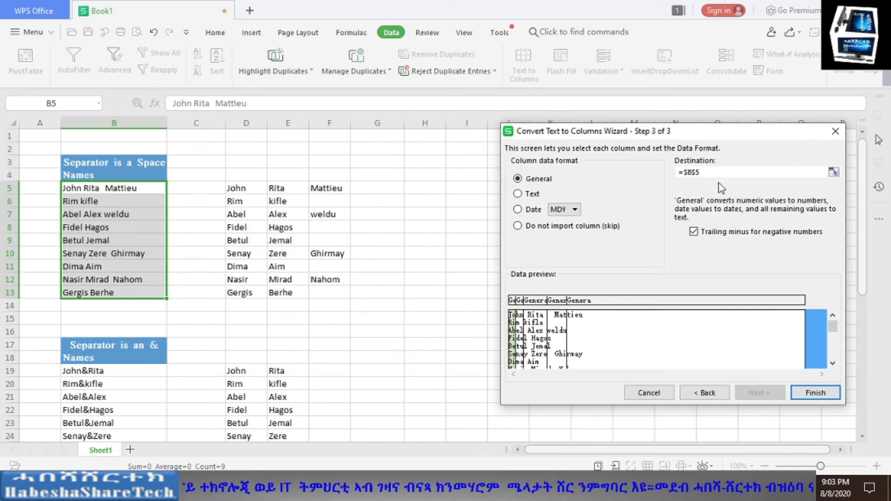
click(704, 172)
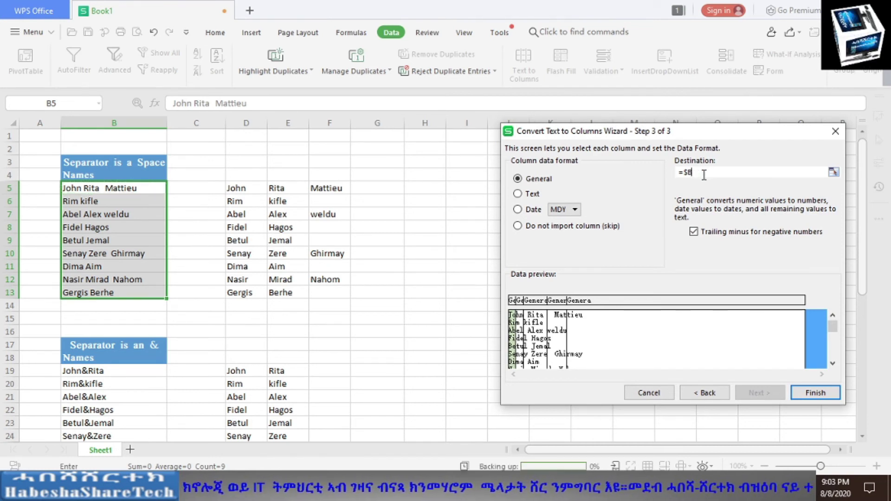
key(BackSpace)
key(BackSpace)
key(BackSpace)
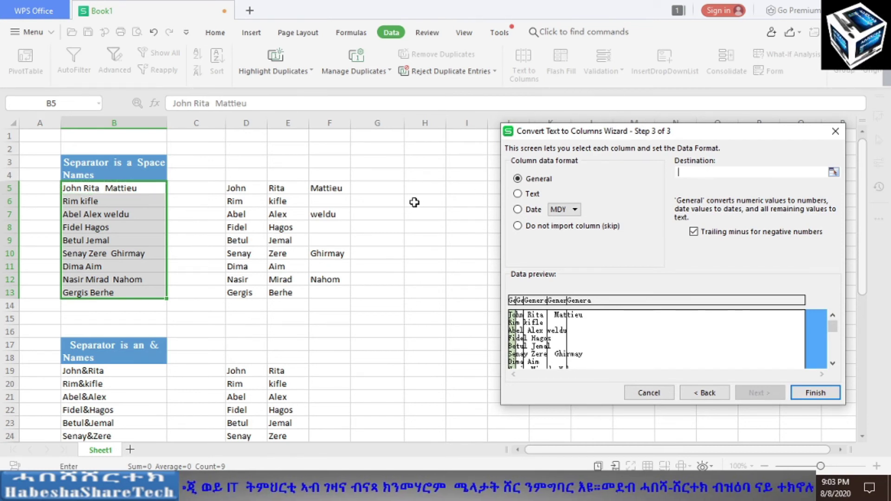
click(460, 189)
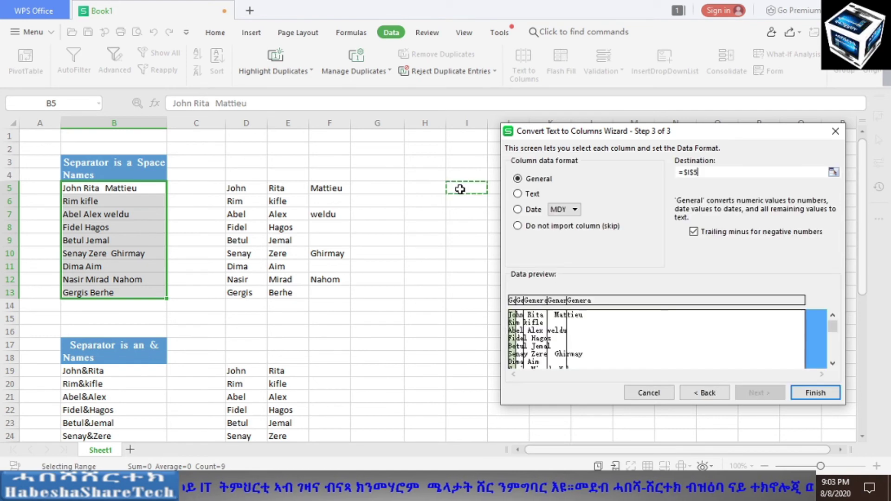
click(808, 394)
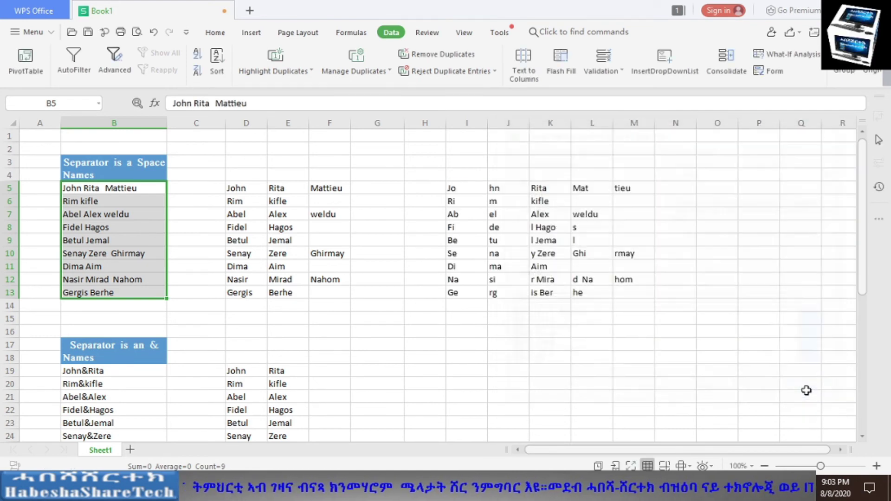